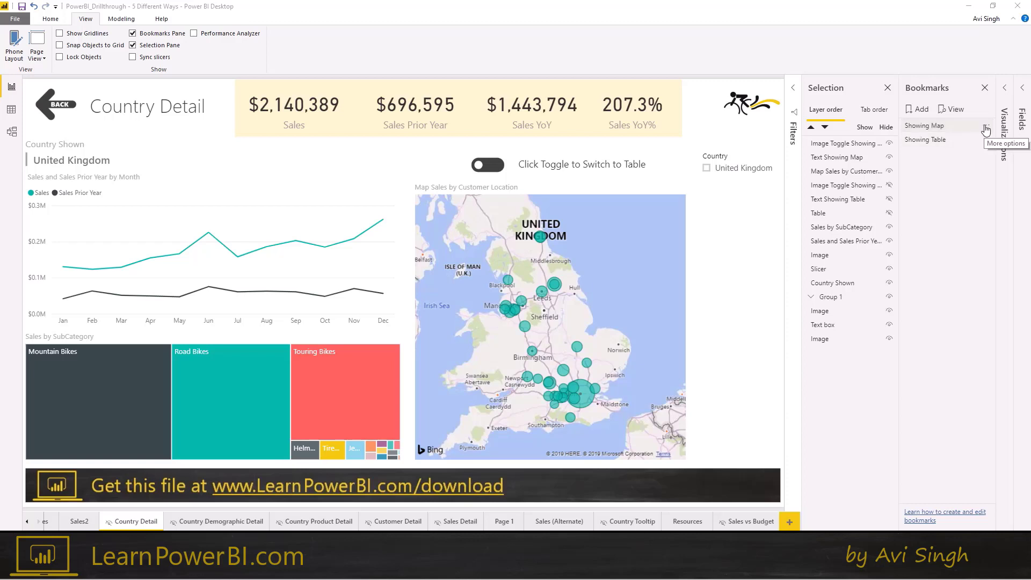
Step: Inspect the Showing Map bookmark options and the page's drillthrough settings without changing them
left_click(986, 129)
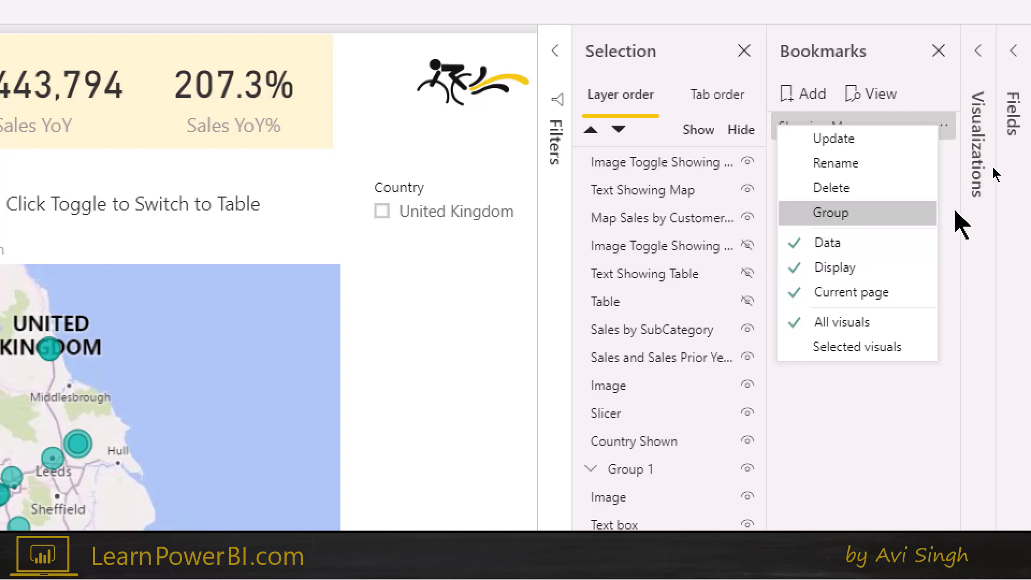
left_click(958, 223)
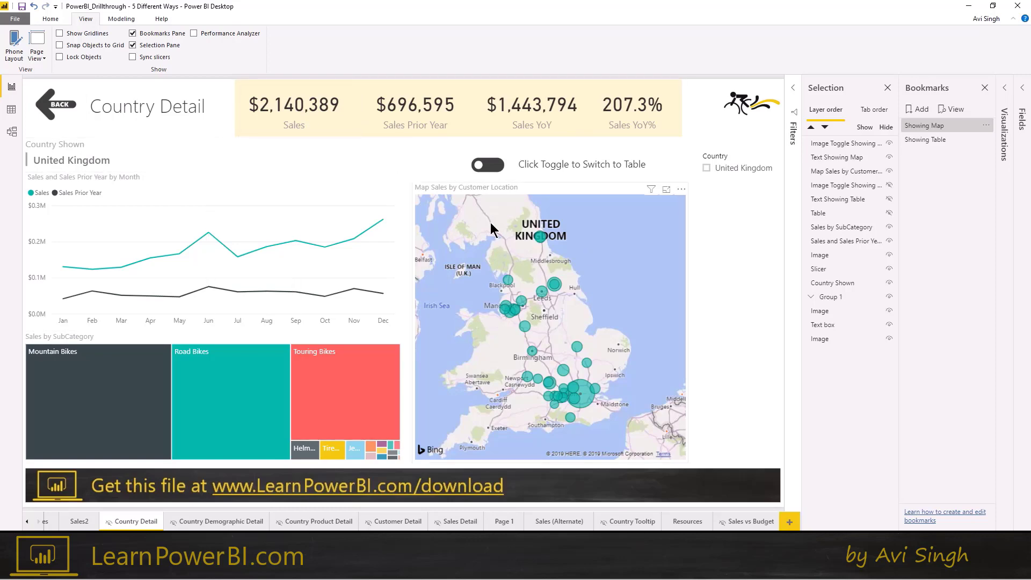
left_click(1004, 91)
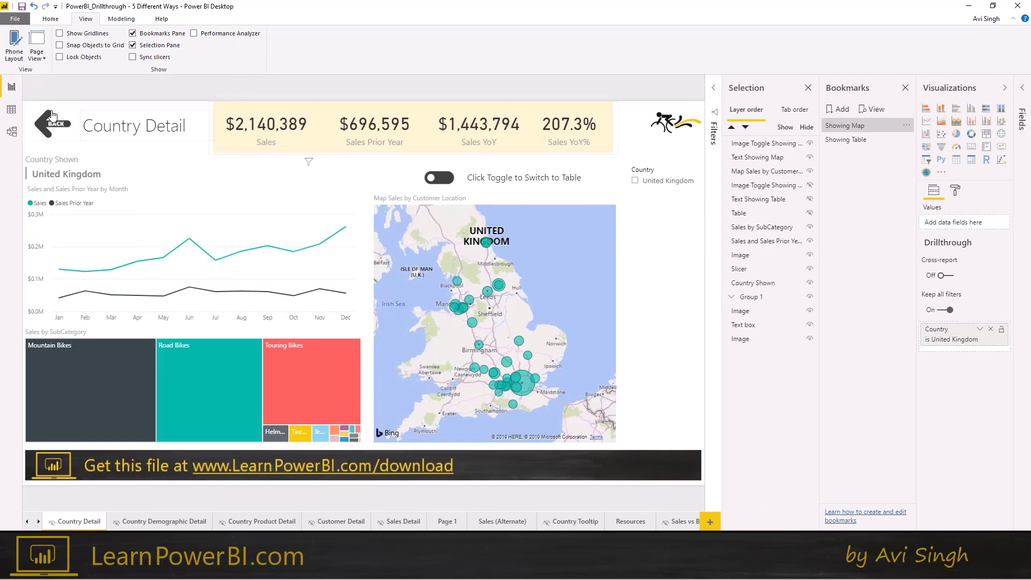
Step: On the Sales page, drill through from the Germany bar to Country Detail
left_click(44, 125, "ctrl")
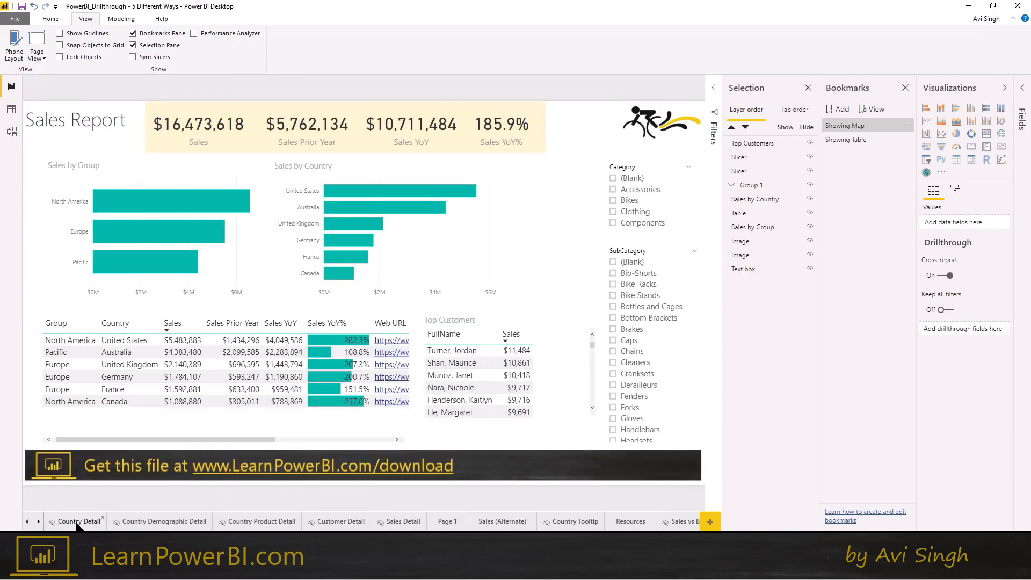
right_click(348, 239)
mouse_move(383, 294)
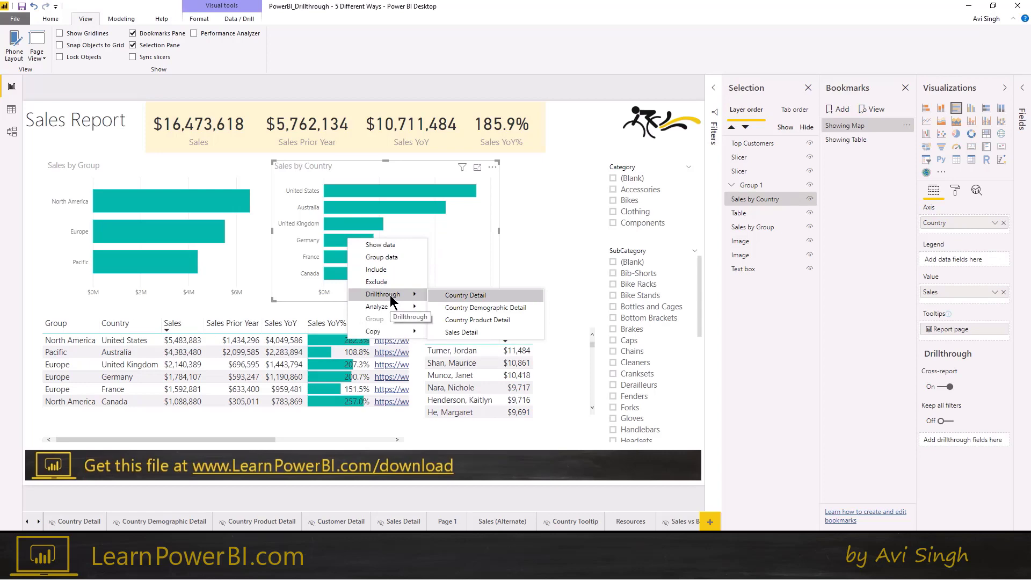
left_click(467, 295)
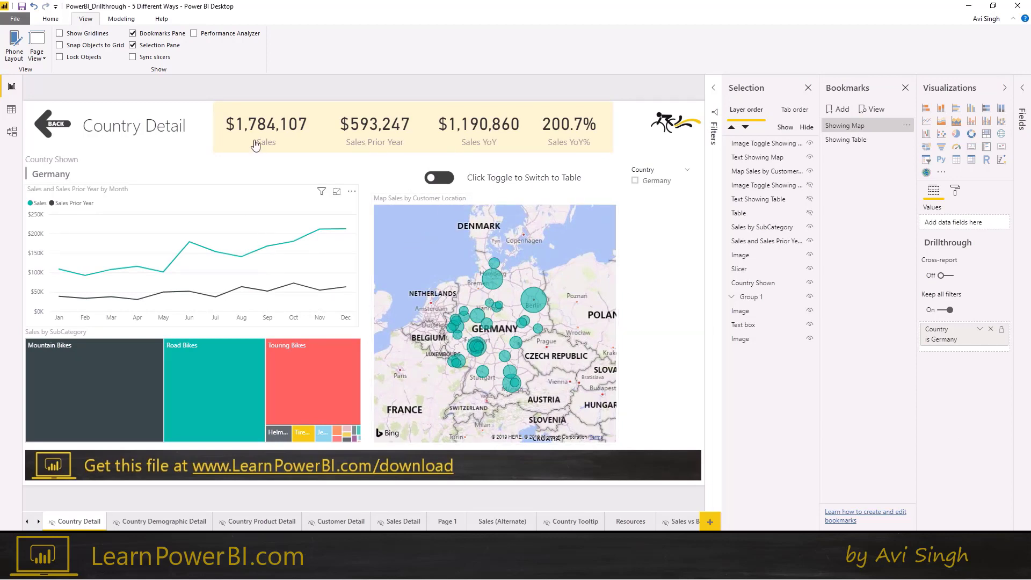
Step: Test treemap cross-filtering on Road Bikes, Touring Bikes and Tires
left_click(230, 372)
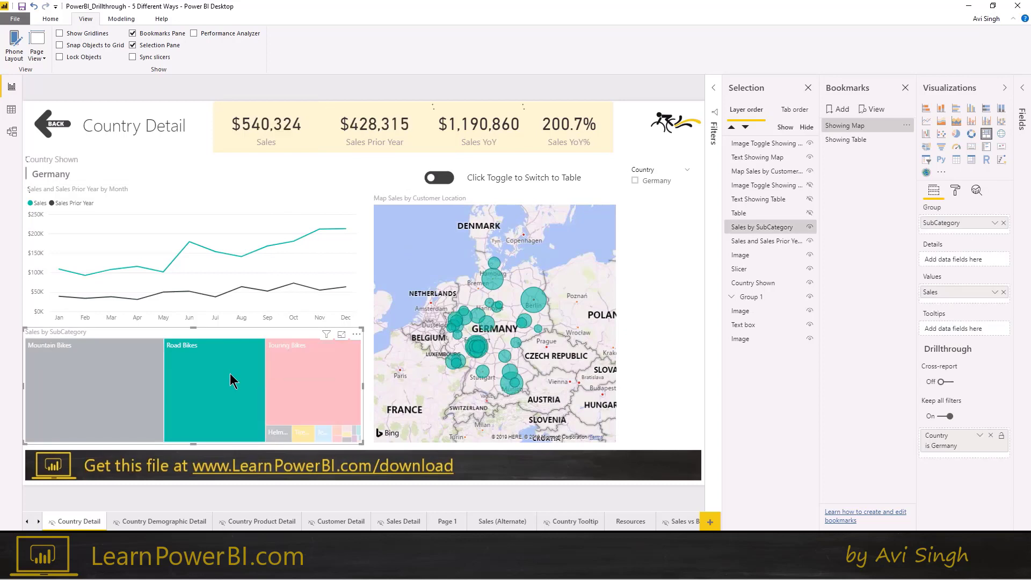
left_click(315, 371)
left_click(303, 431)
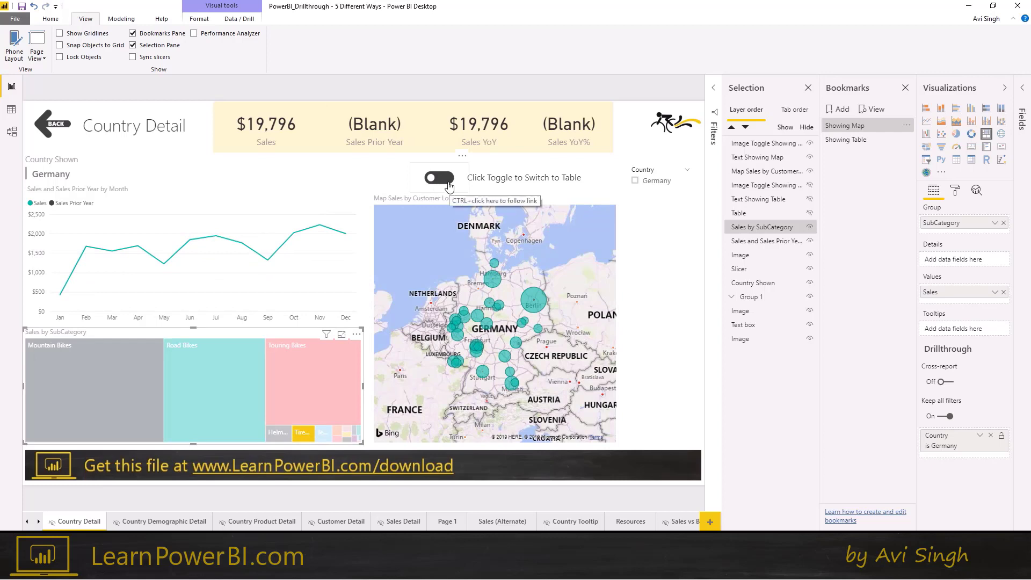
mouse_move(191, 241)
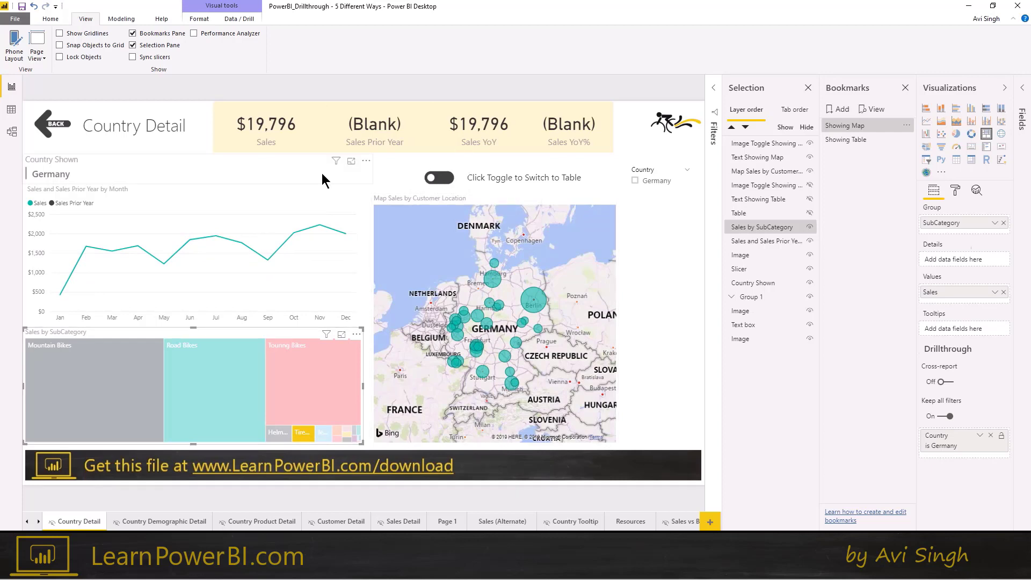
Step: Clear the Country is Germany drillthrough filter to (All) via the Country Shown visual
left_click(322, 177)
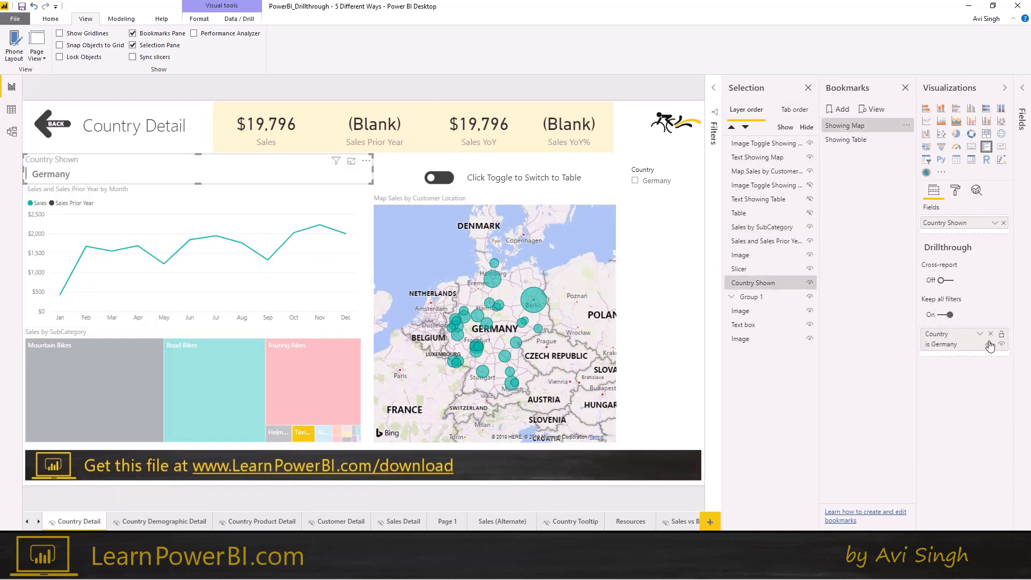
left_click(989, 344)
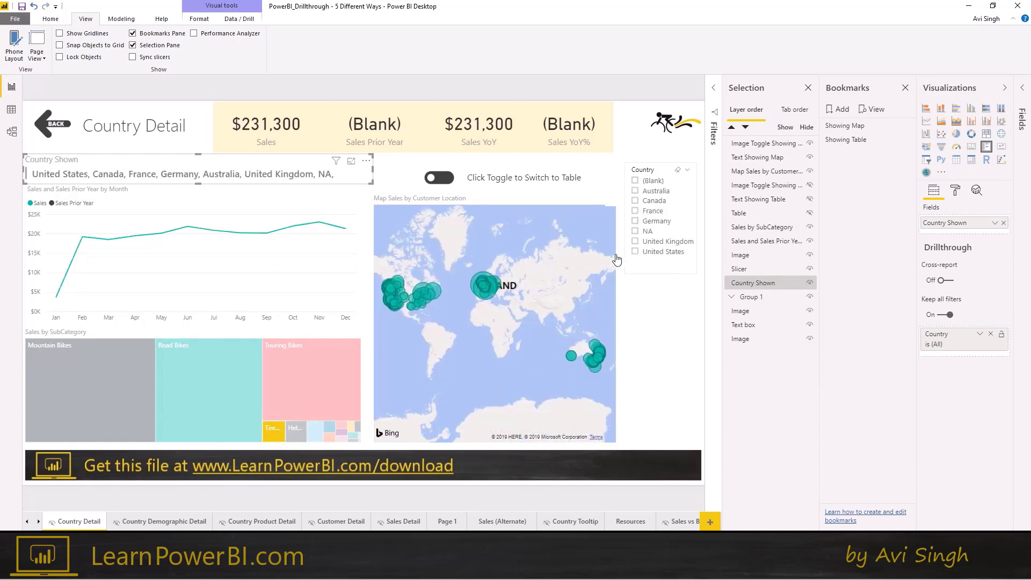
left_click(387, 168)
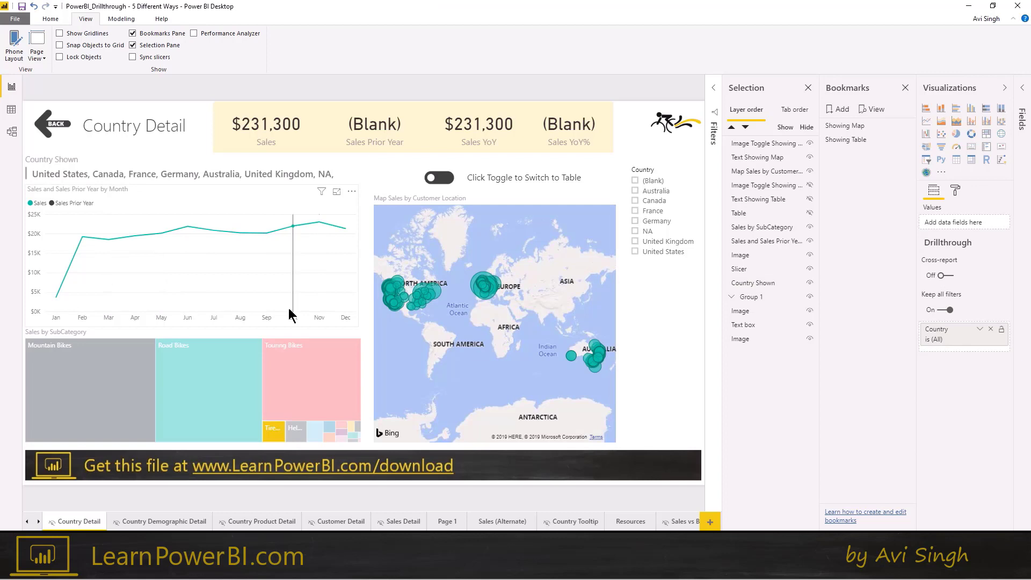
Step: Clear the subcategory cross-filter and toggle map/table until the customer table with Showing Table is active
left_click(305, 387)
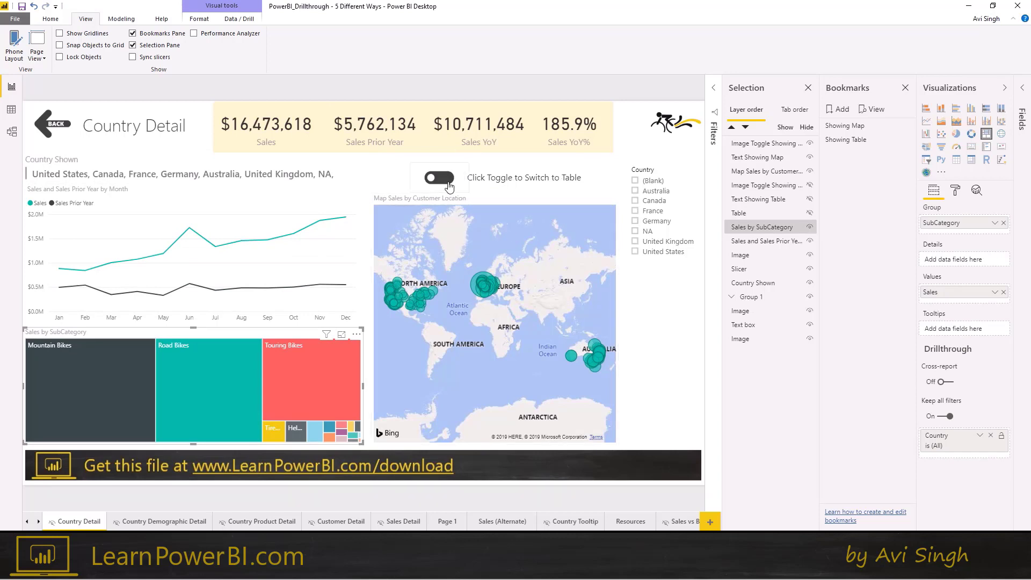
left_click(449, 186, "ctrl")
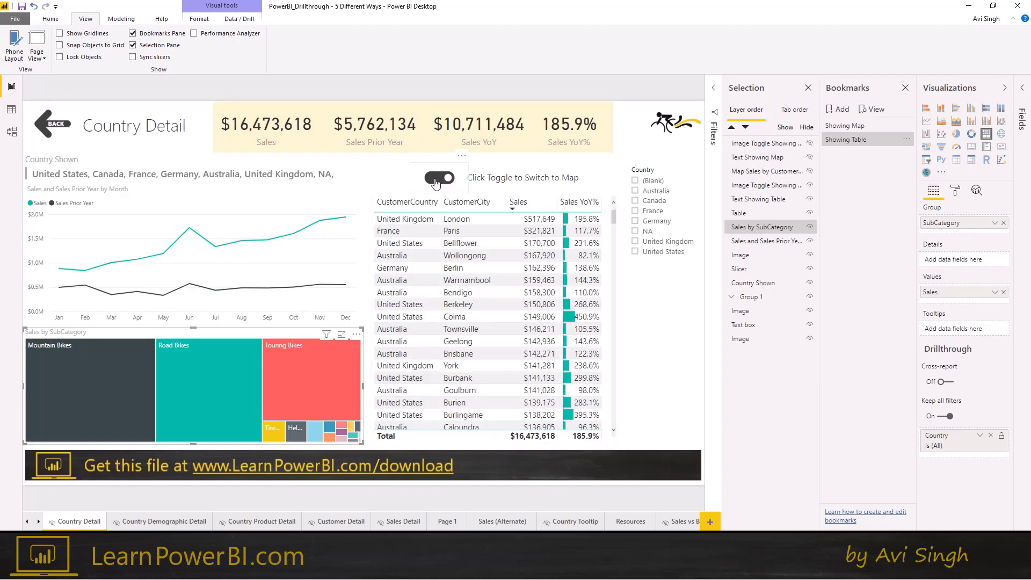
left_click(437, 183, "ctrl")
left_click(449, 183, "ctrl")
left_click(27, 522)
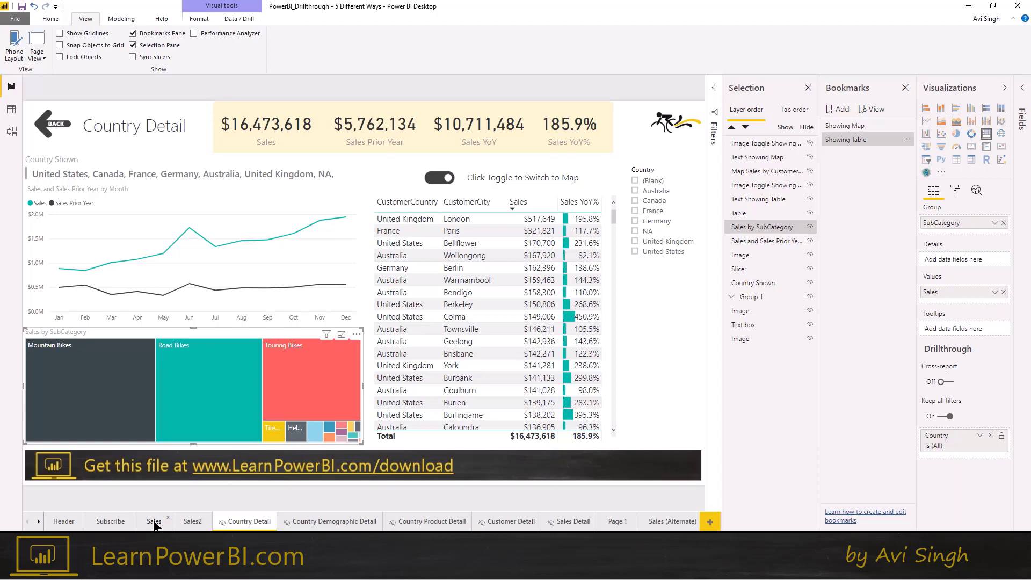
Step: Drill through from the Sales page's Germany bar to a Germany-only Country Detail table
left_click(154, 521)
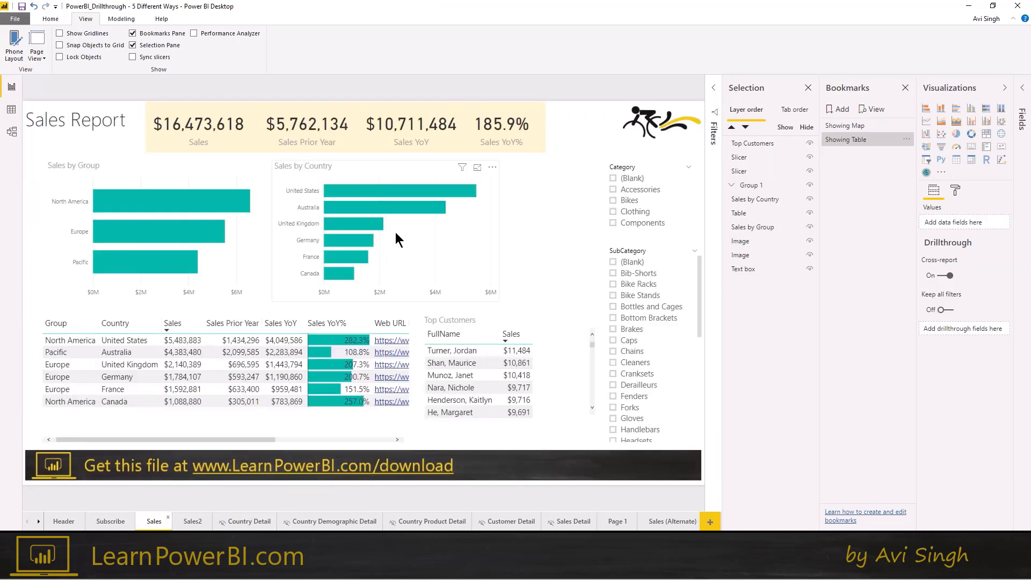
left_click(354, 238)
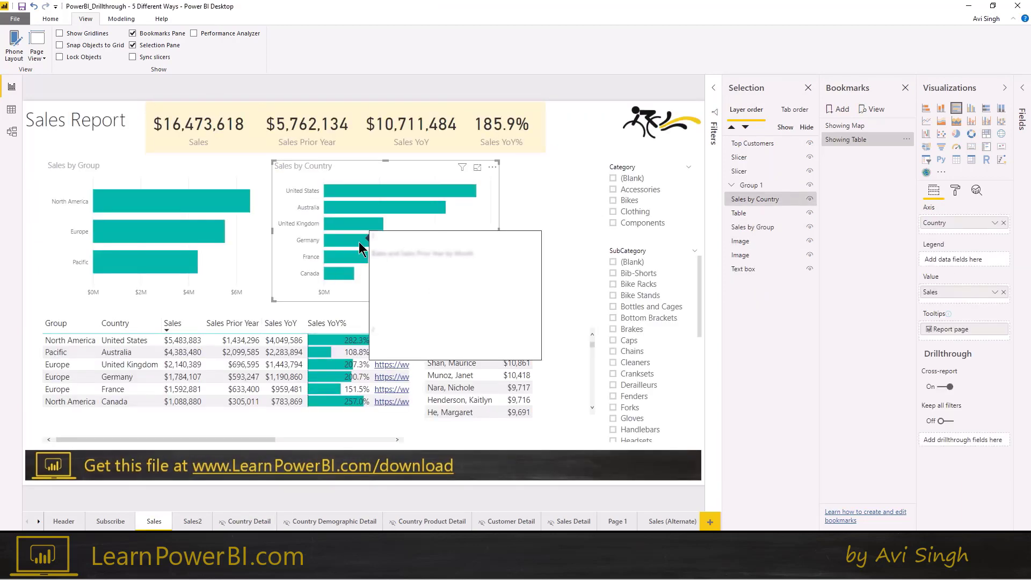
right_click(354, 238)
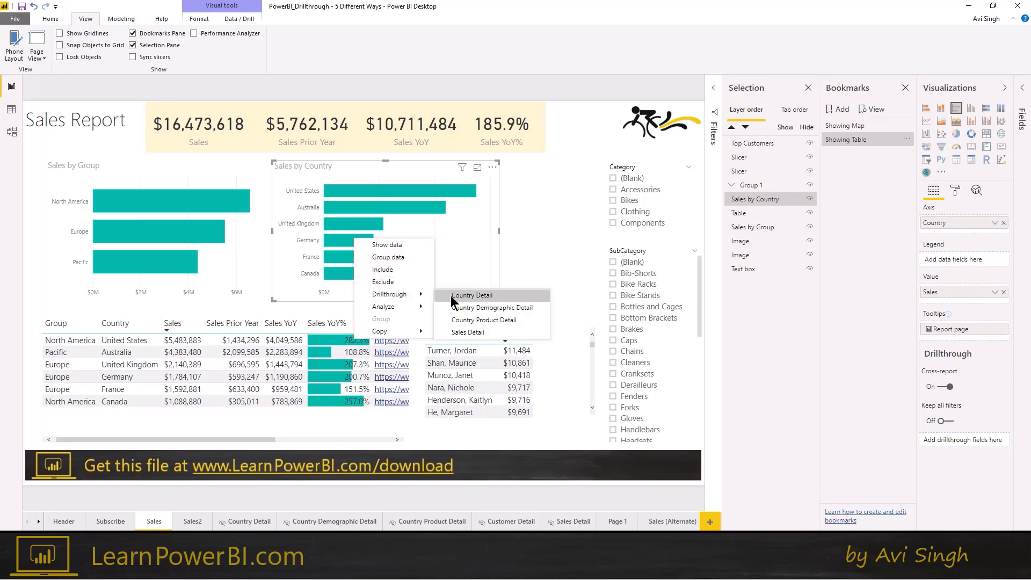
left_click(450, 295)
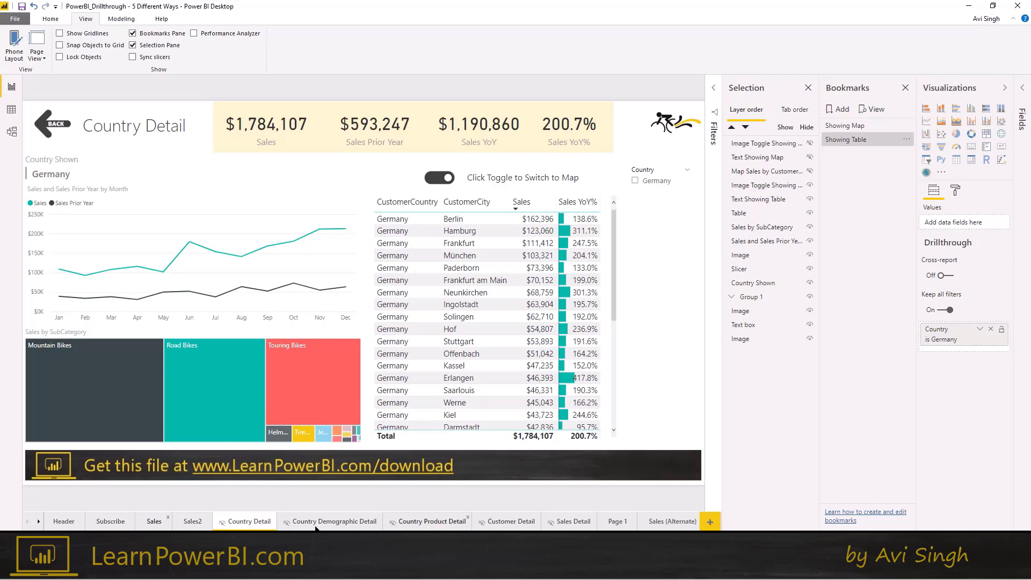
Step: On Sales vs Budget, drill down into Bikes subcategories and back up to categories
left_click(39, 522)
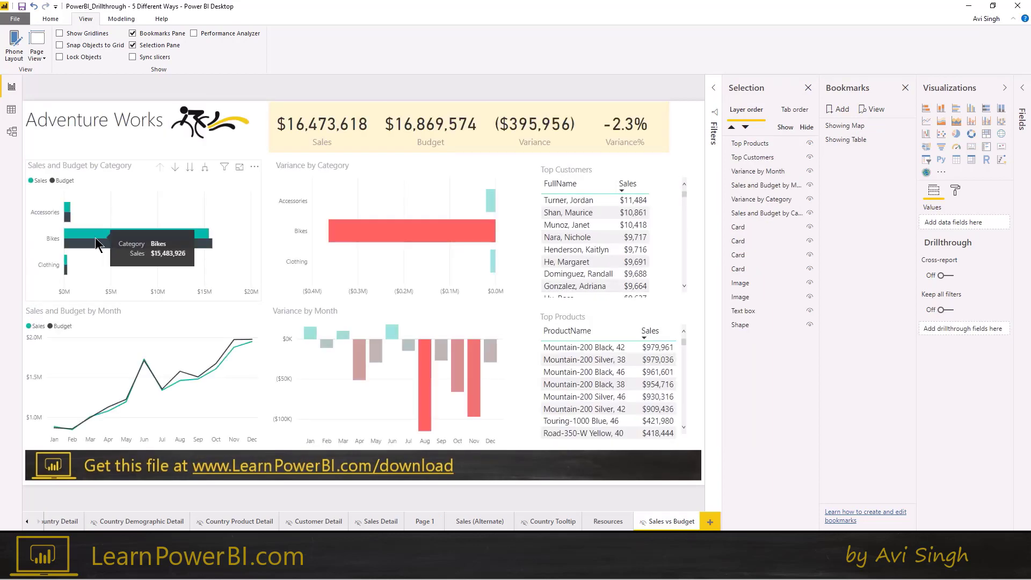
right_click(95, 237)
mouse_move(129, 318)
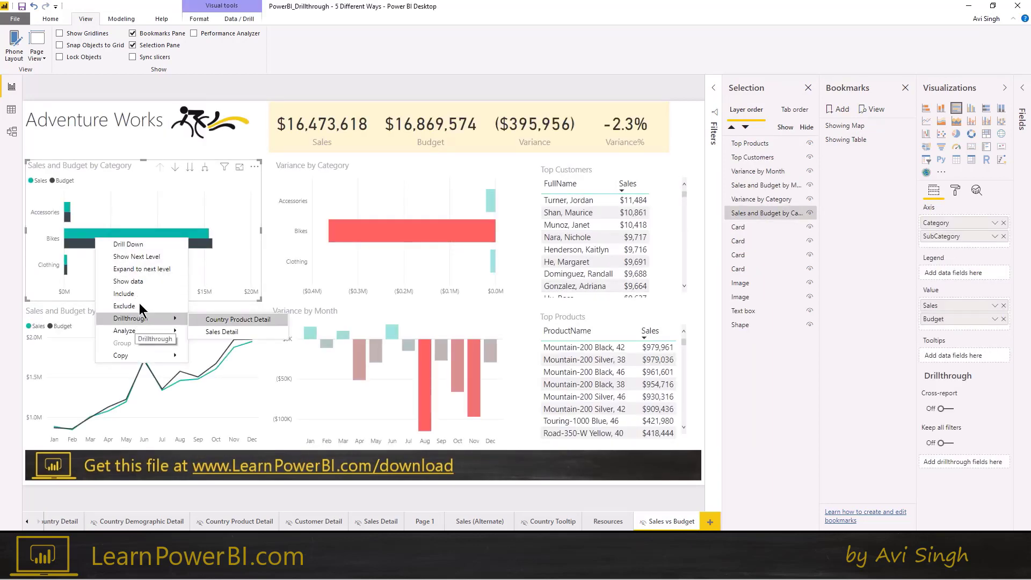
left_click(141, 244)
left_click(107, 240)
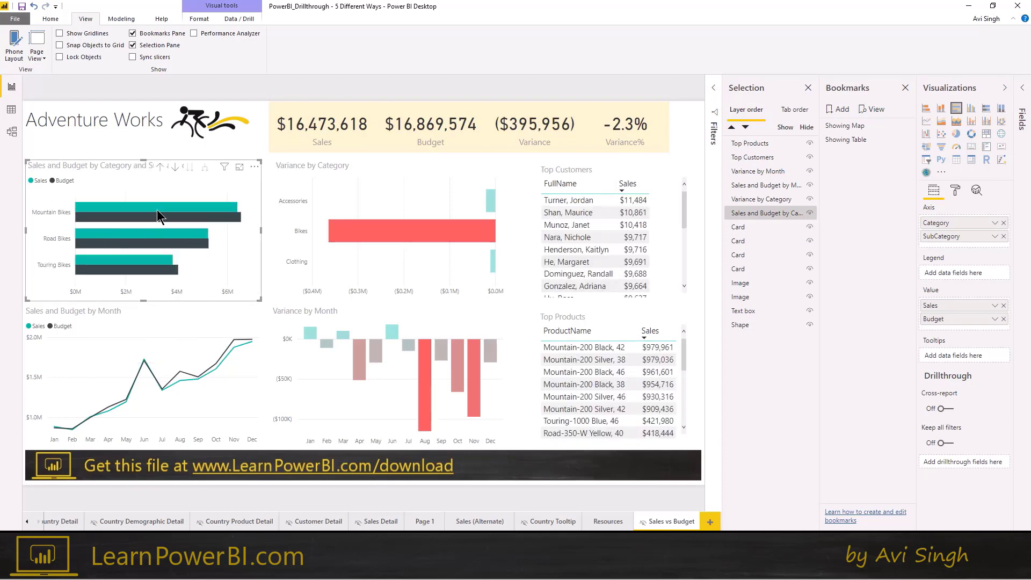
left_click(159, 167)
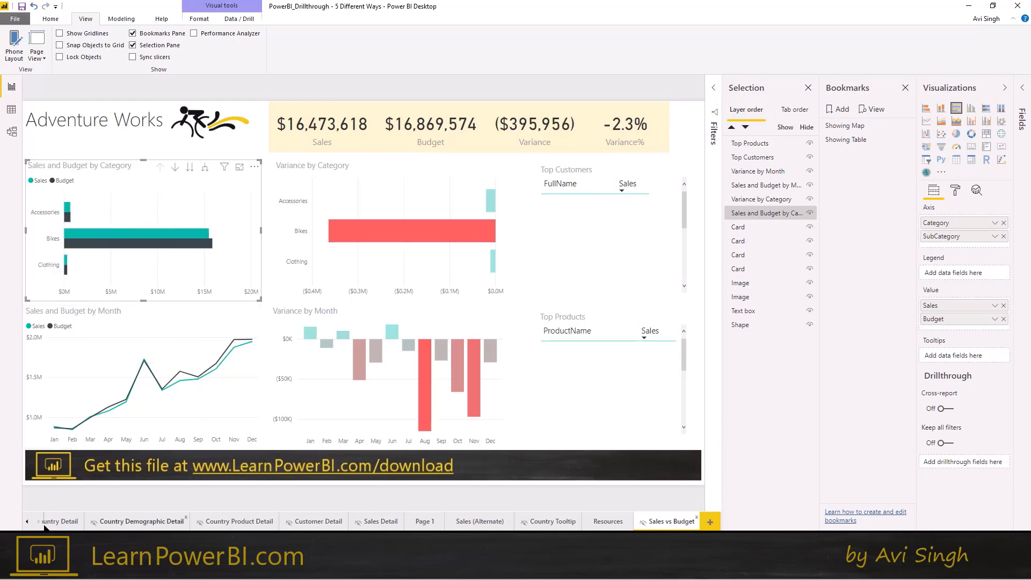
left_click(27, 522)
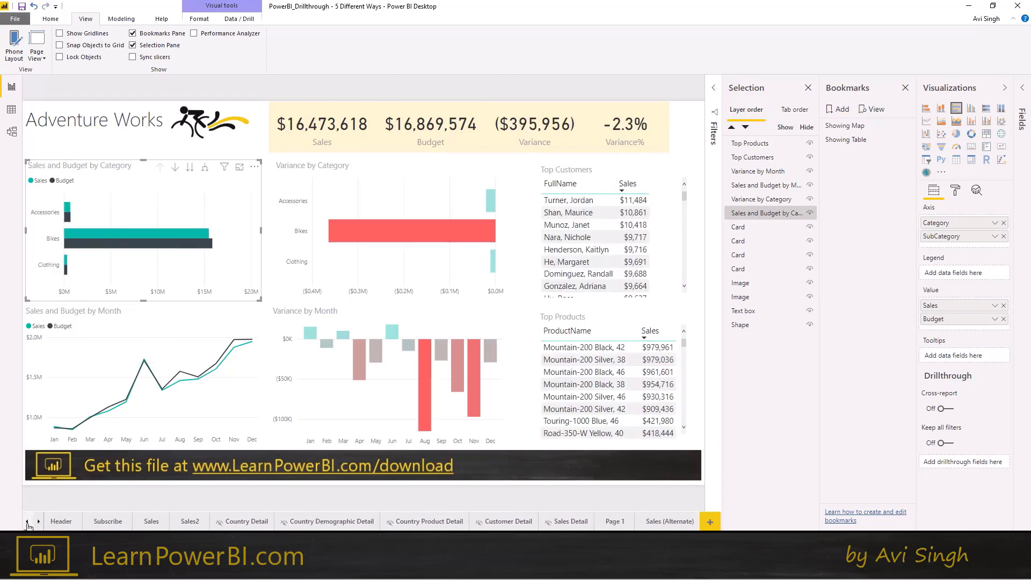
Step: Drill through from Germany in Sales by Country to Country Detail
left_click(154, 522)
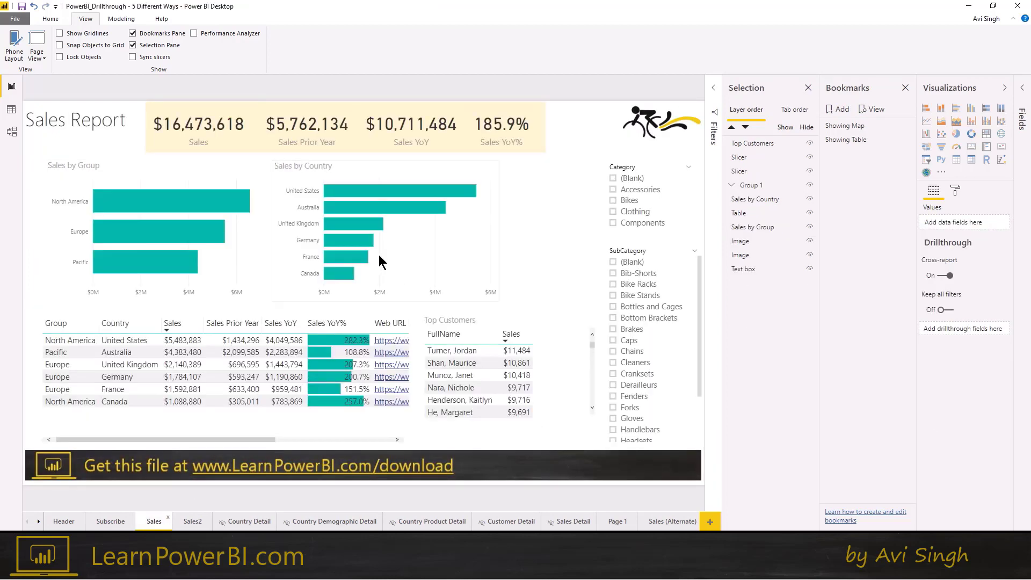
right_click(353, 247)
mouse_move(387, 296)
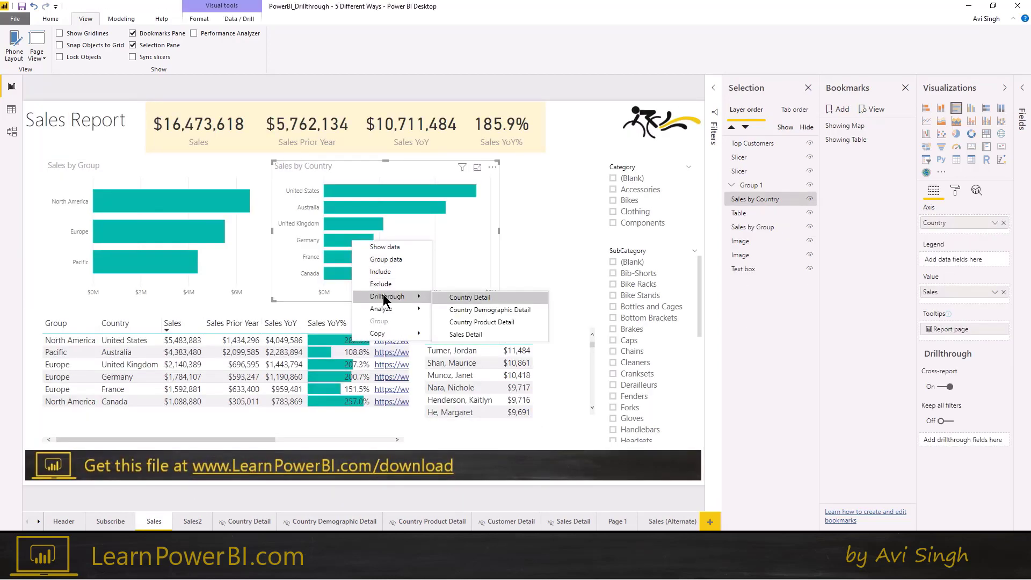
left_click(460, 299)
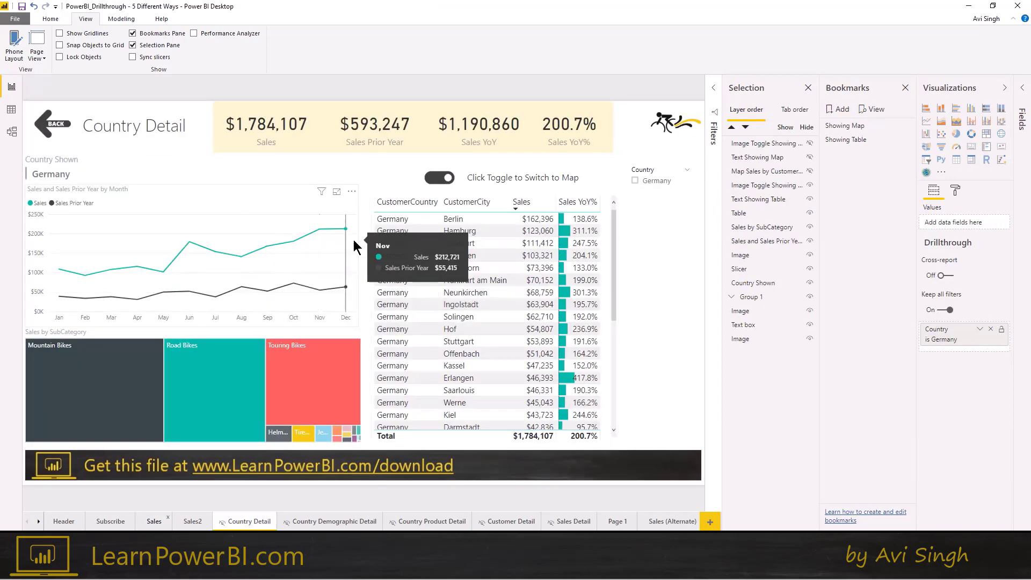
Step: Cross-filter to Road Bikes and Helmets, clear it, then toggle the table to the map
left_click(229, 373)
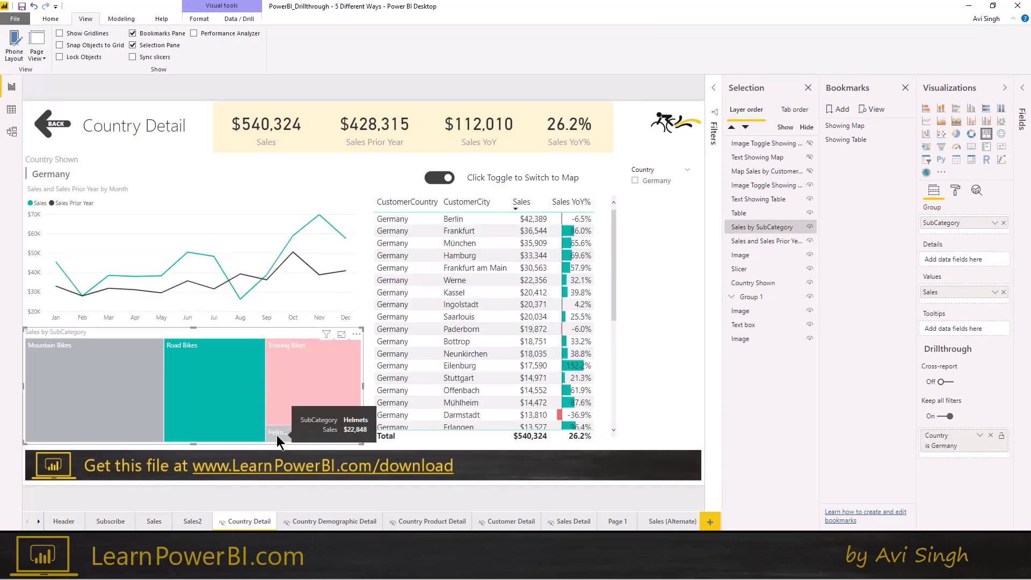
left_click(277, 432)
left_click(244, 381)
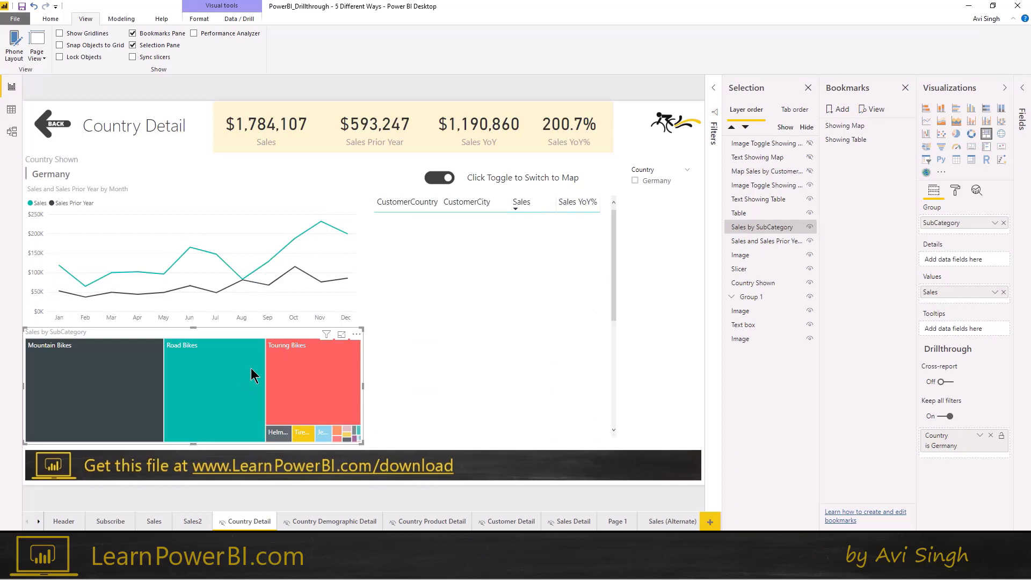
left_click(435, 180, "ctrl")
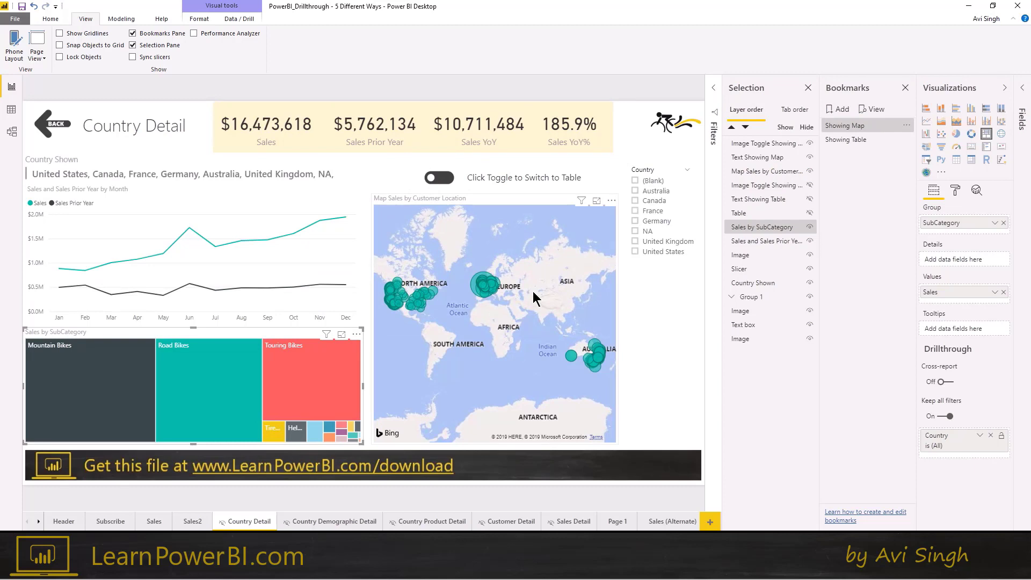
Step: Apply Showing Map, drill through from United States, and toggle to the city table
left_click(908, 128)
left_click(146, 523)
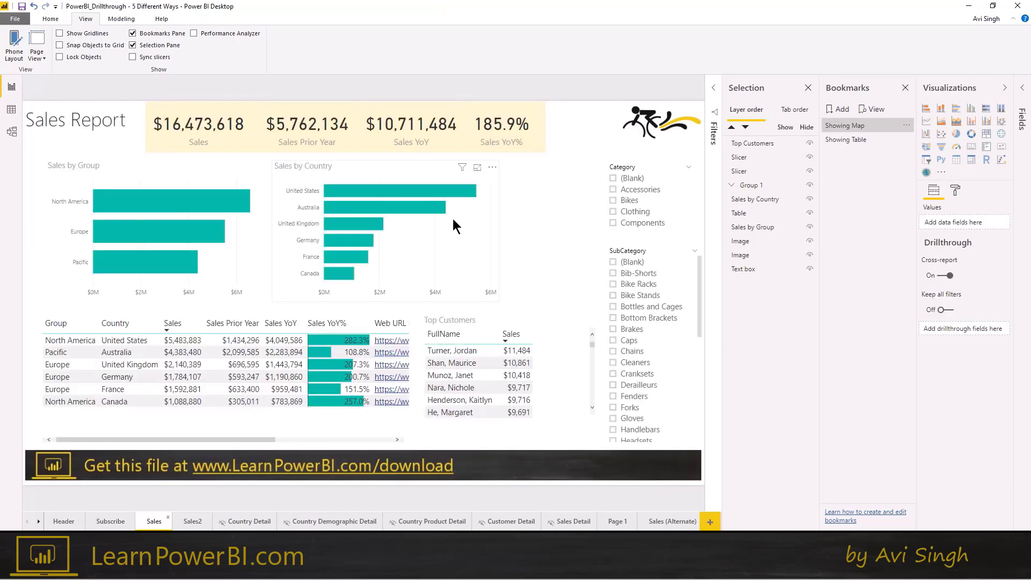
right_click(405, 192)
mouse_move(370, 191)
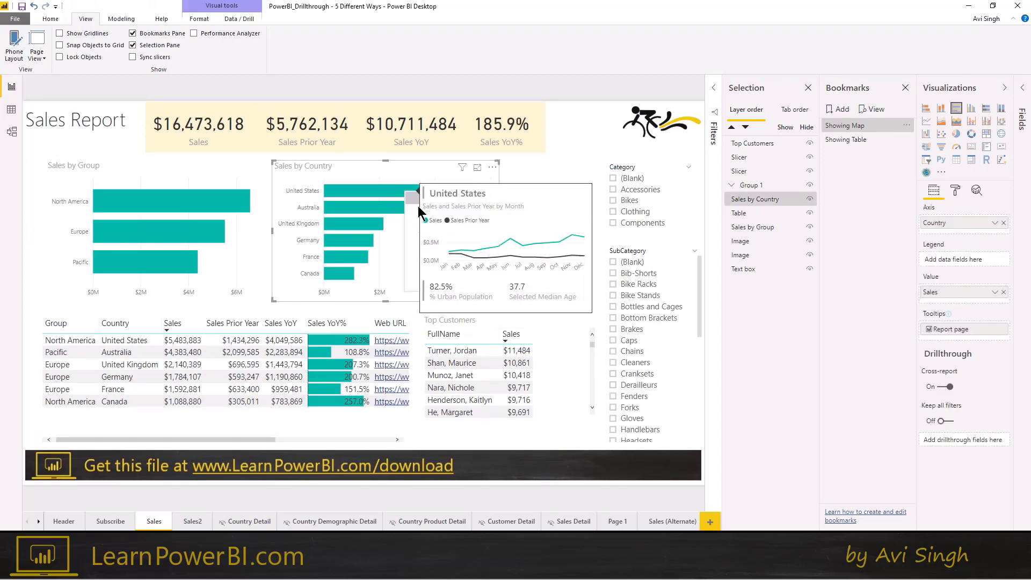
left_click(506, 250)
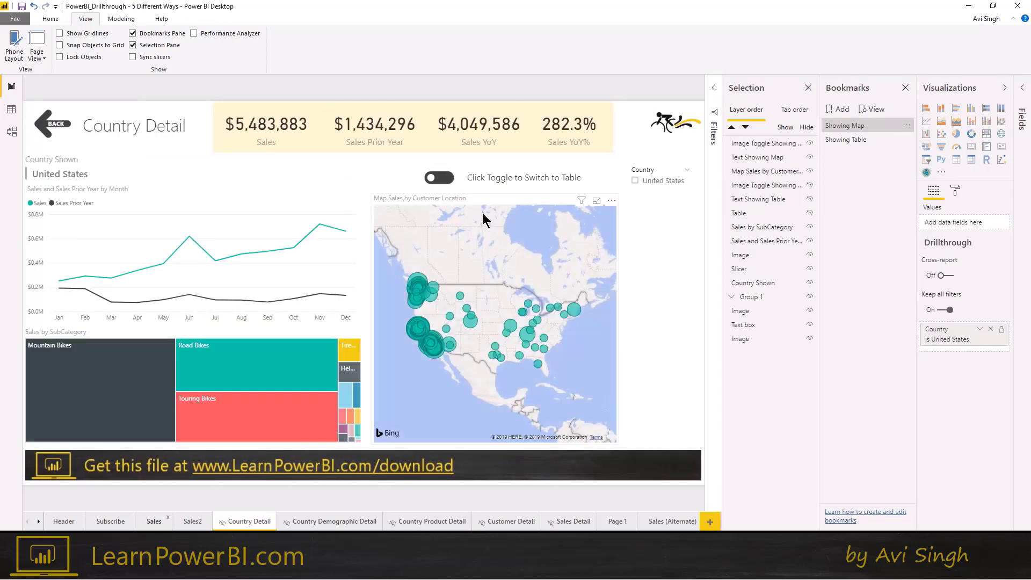
left_click(440, 178, "ctrl")
mouse_move(435, 219)
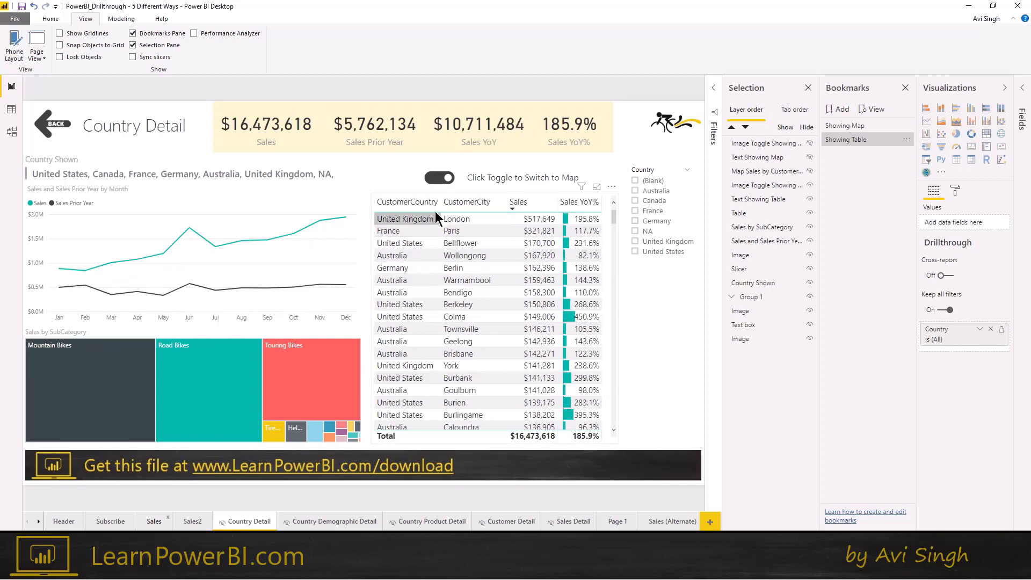
Step: Return to the map and toggle the Showing Map bookmark's Data option off and back on
left_click(434, 184, "ctrl")
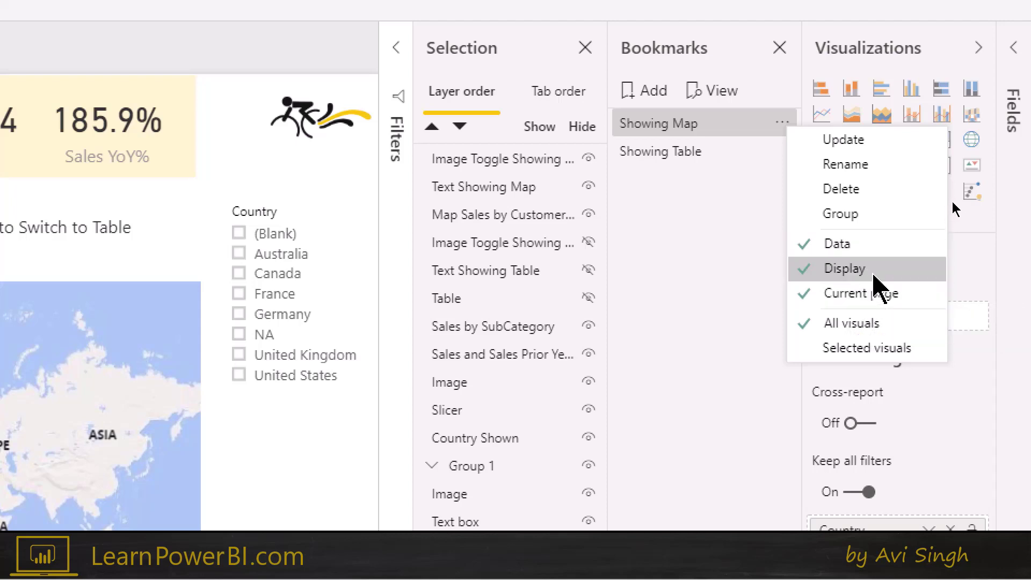
left_click(863, 243)
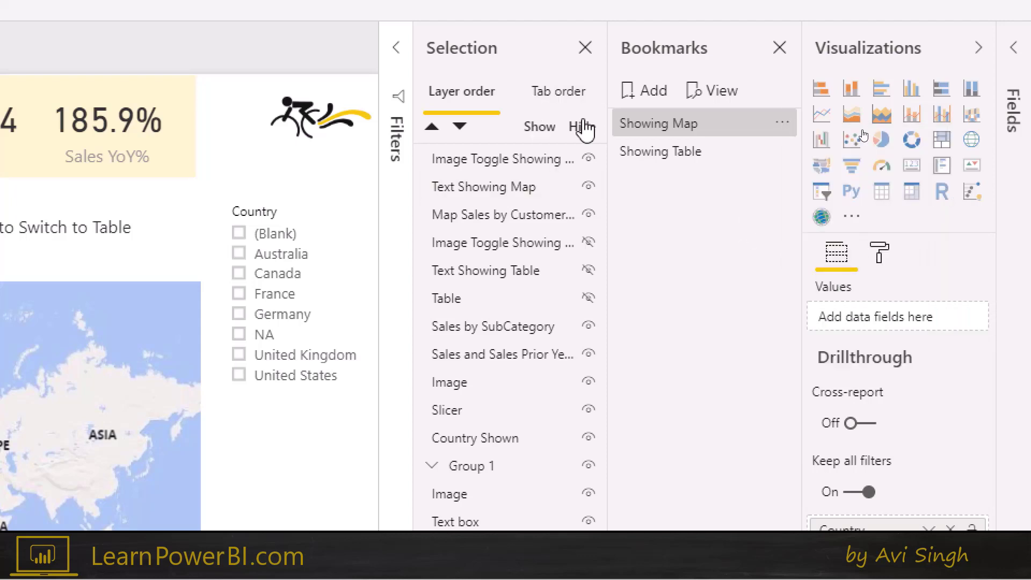
left_click(781, 123)
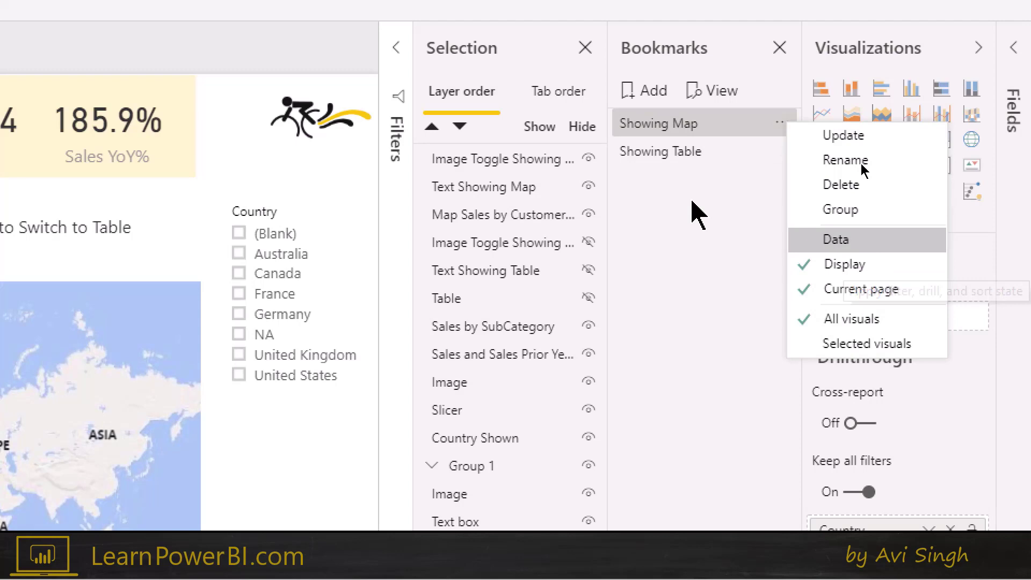
left_click(785, 171)
left_click(784, 152)
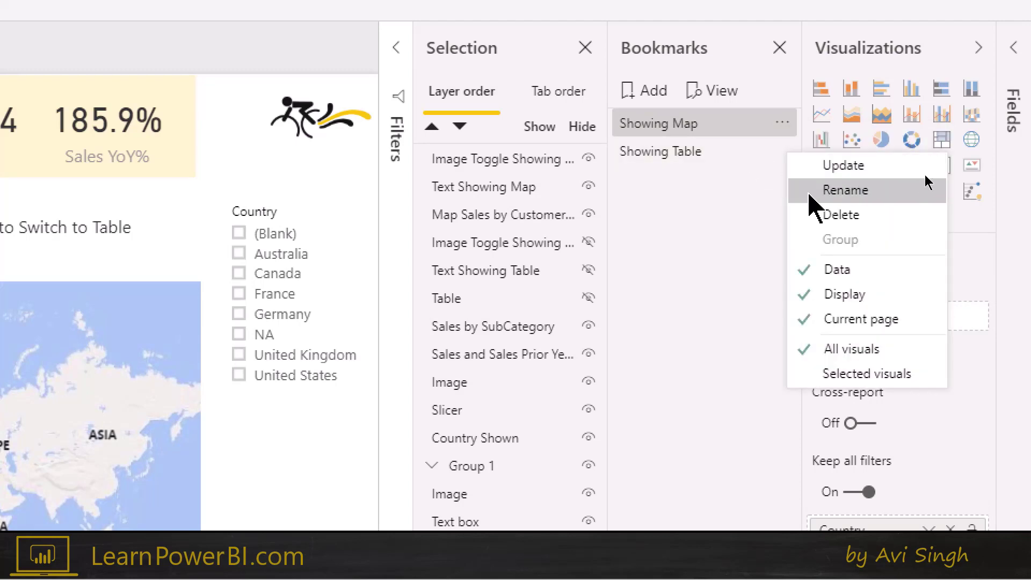
Step: Uncheck Data on Showing Map, then drill through from Germany to Country Detail
left_click(837, 269)
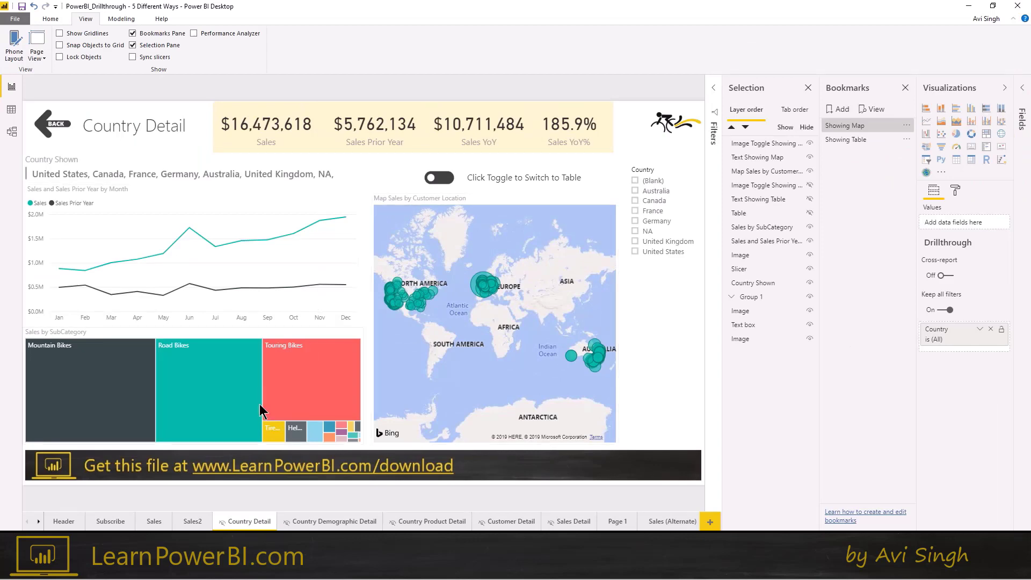
left_click(60, 137, "ctrl")
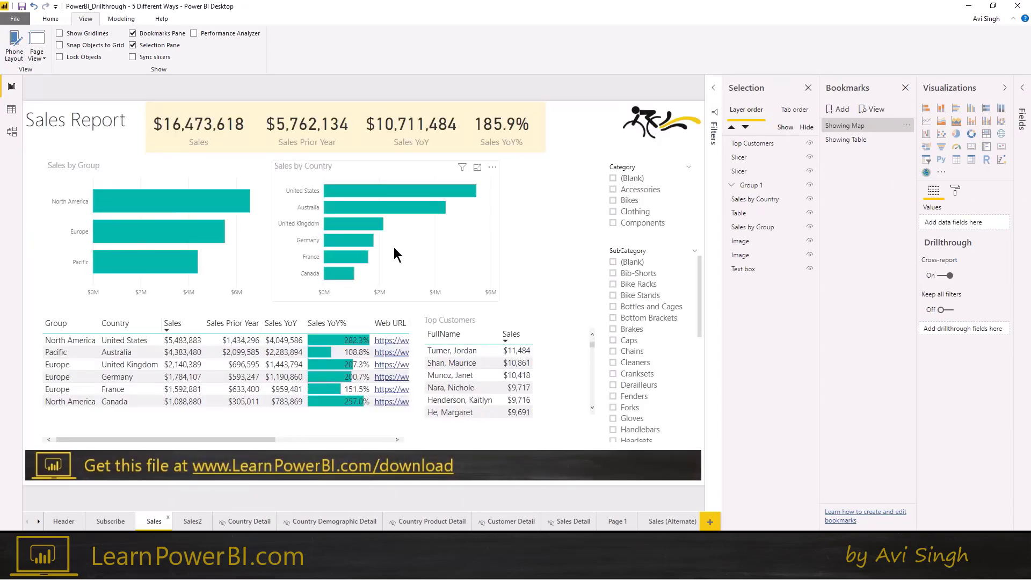
right_click(367, 246)
mouse_move(402, 301)
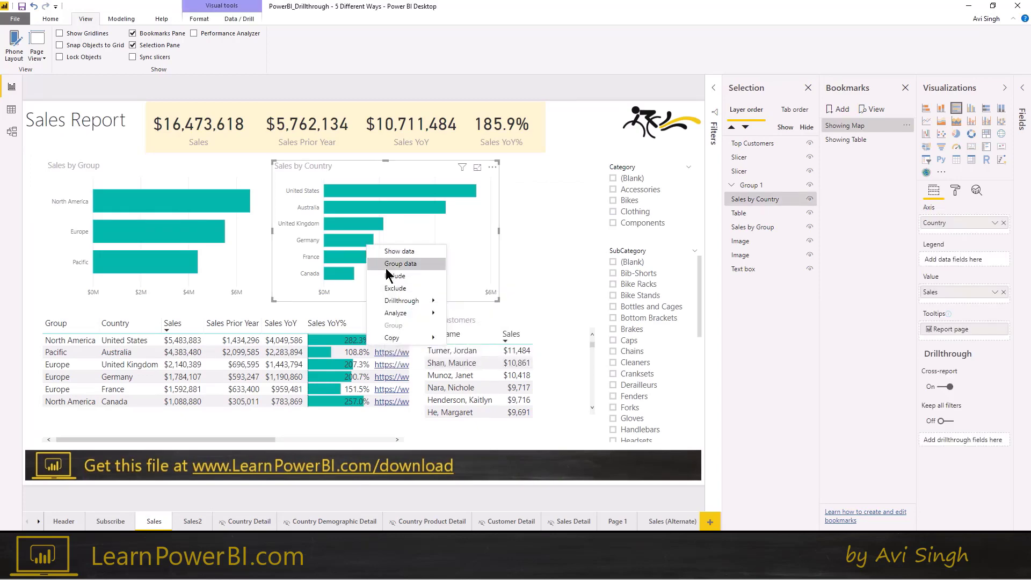
left_click(468, 302)
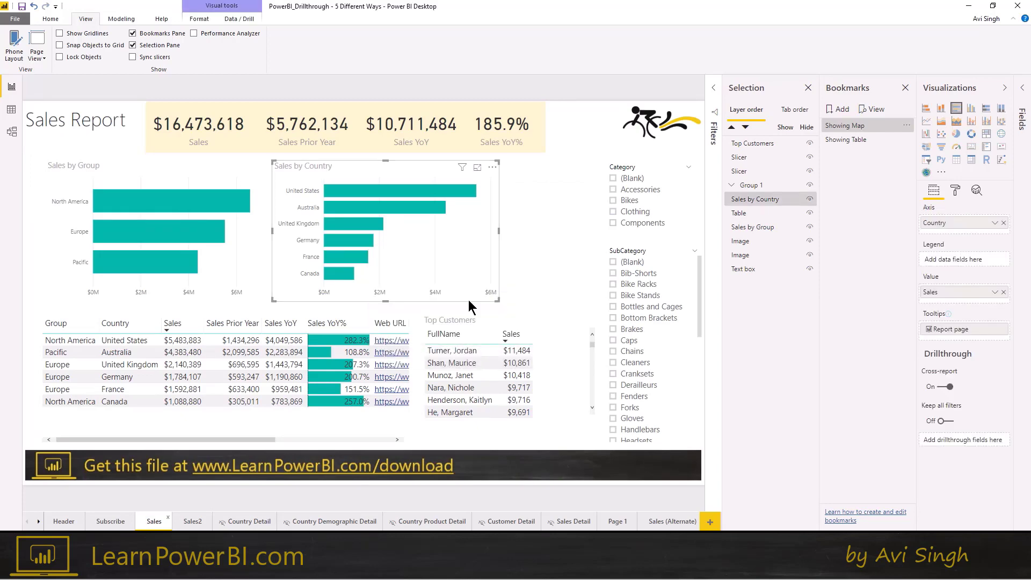
mouse_move(229, 372)
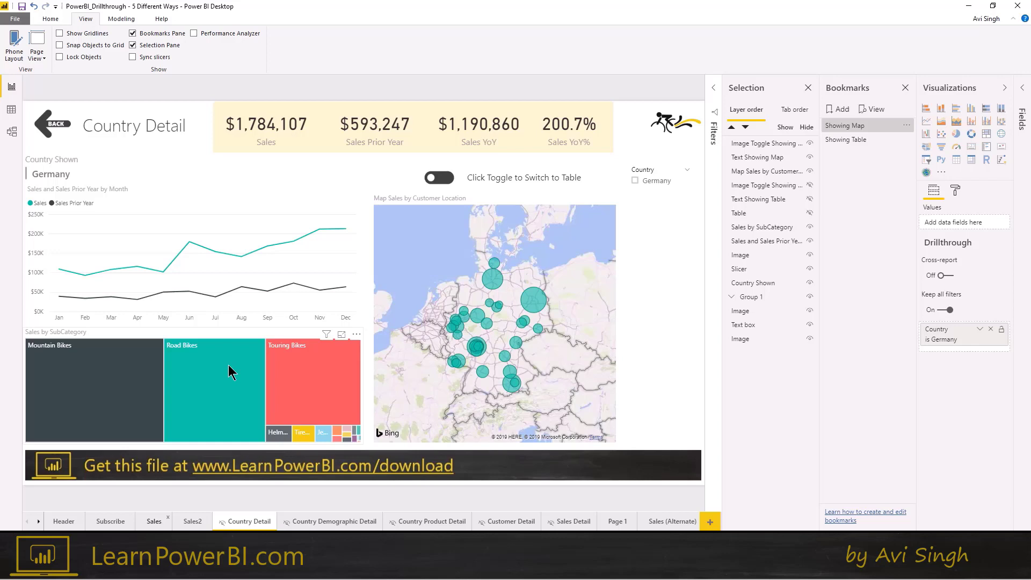
Step: Toggle Helmets cross-filtering, then switch to the city table and back to the map, keeping Germany
left_click(284, 434)
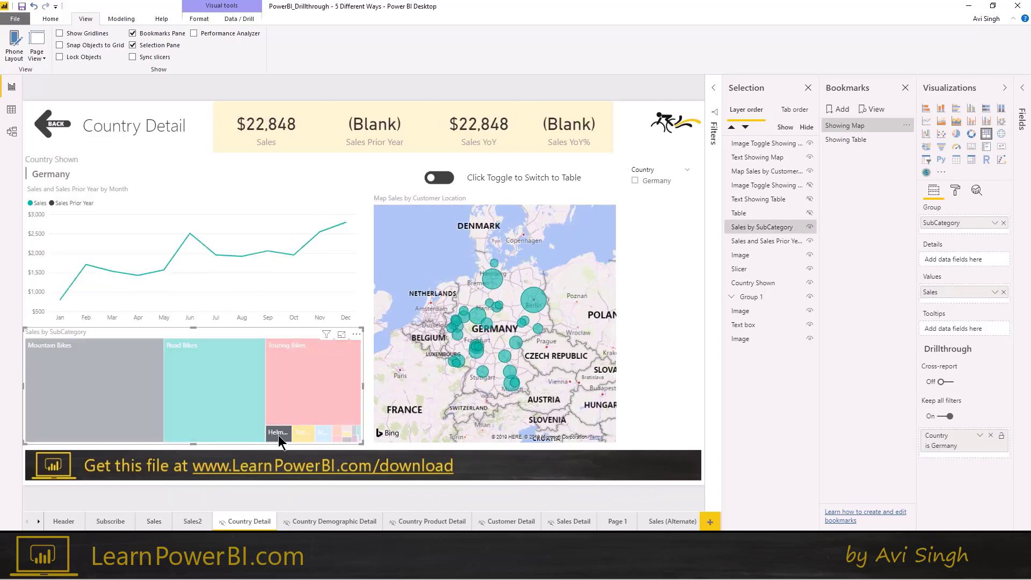
left_click(278, 434)
mouse_move(320, 230)
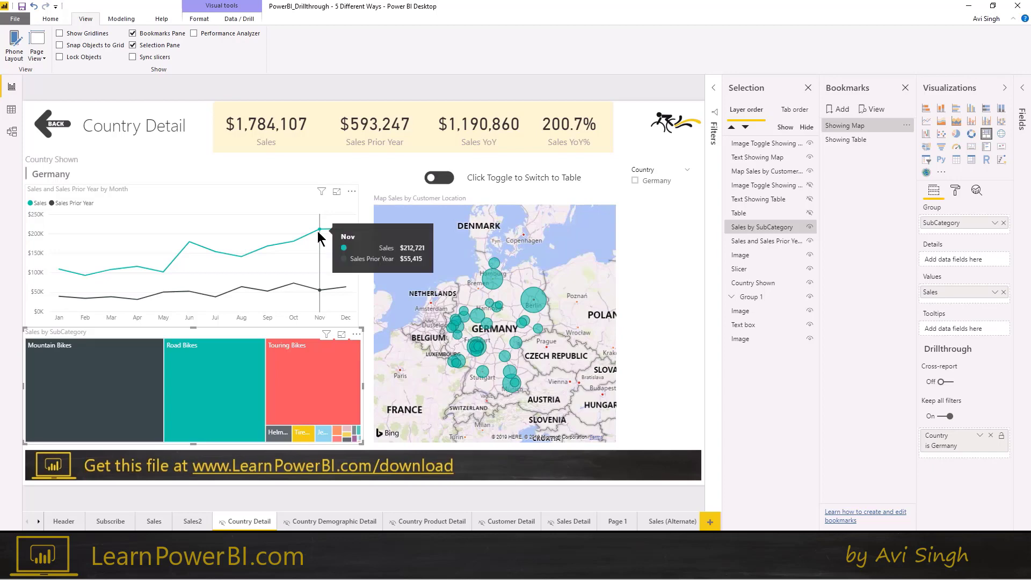
left_click(449, 181, "ctrl")
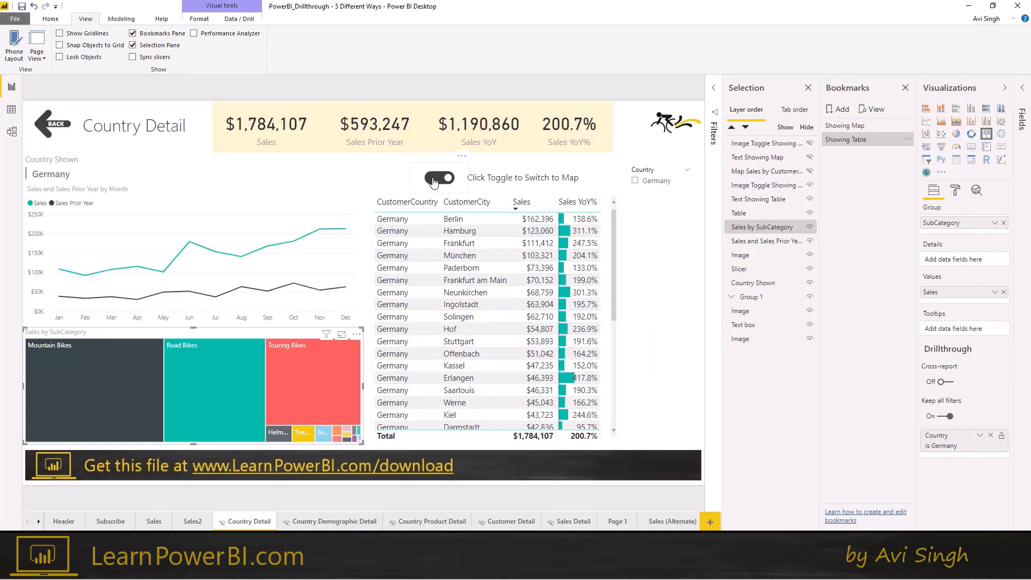
left_click(437, 175, "ctrl")
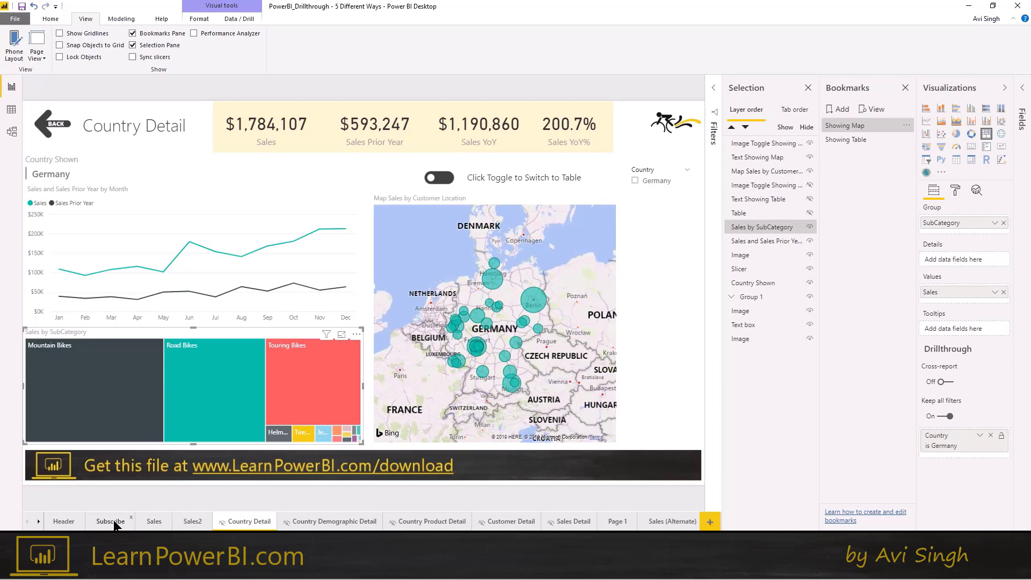
Step: Show the Showing Map bookmark's options, confirming Data is unchecked
left_click(907, 126)
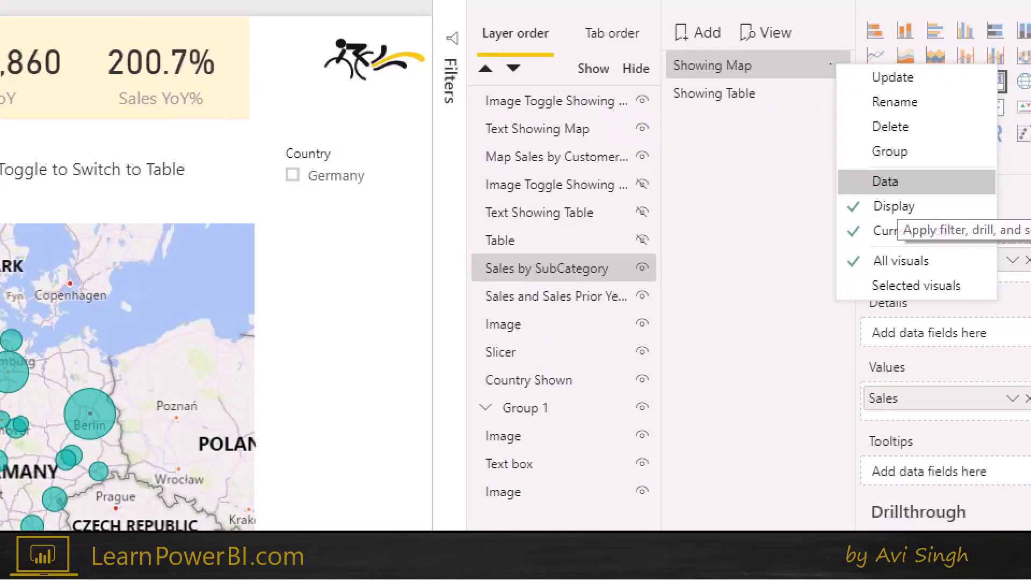